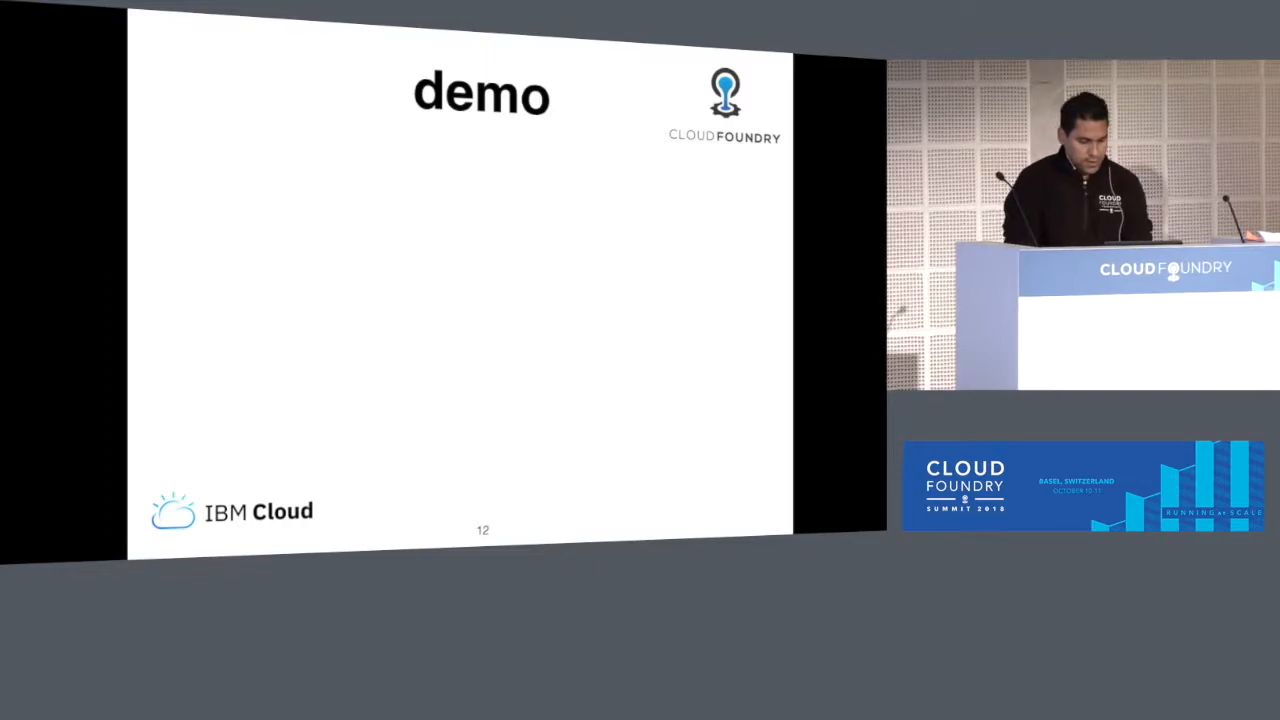
- Leave the Keynote slideshow, switch to iTerm2 and widen the left terminal pane
key("Escape")
key("super+Tab")
key("super+Tab")
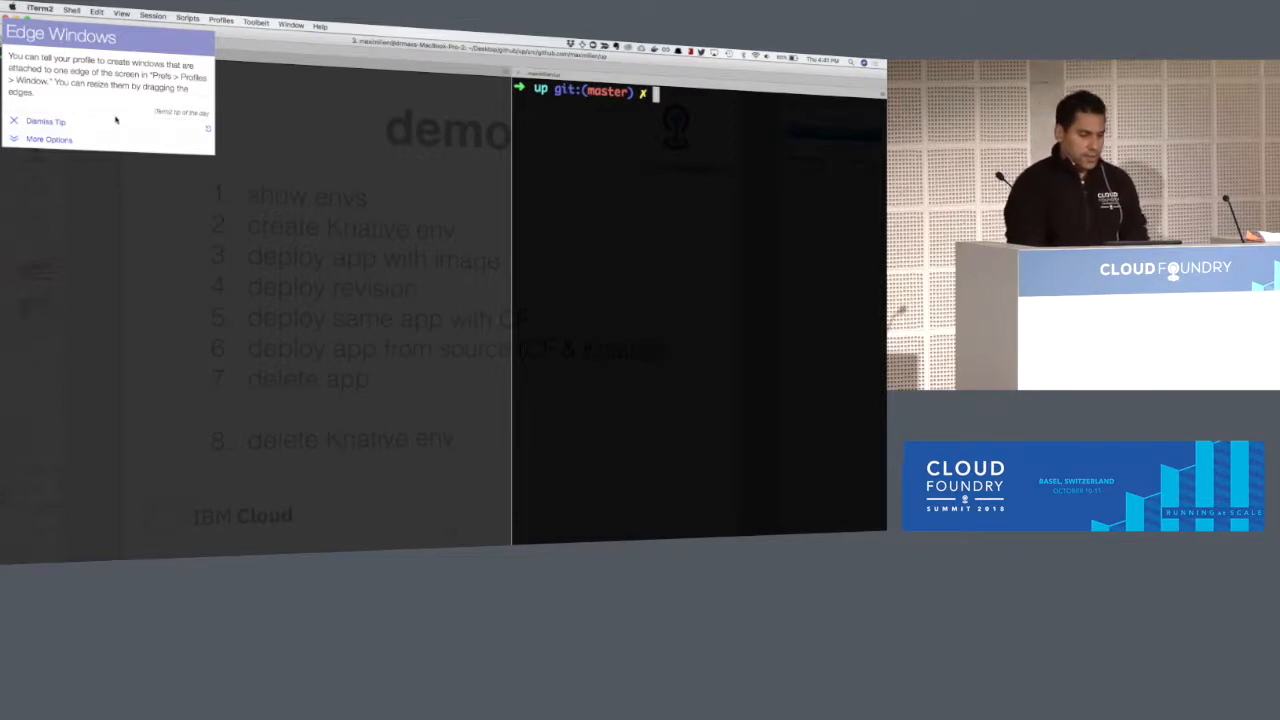
left_click(46, 121)
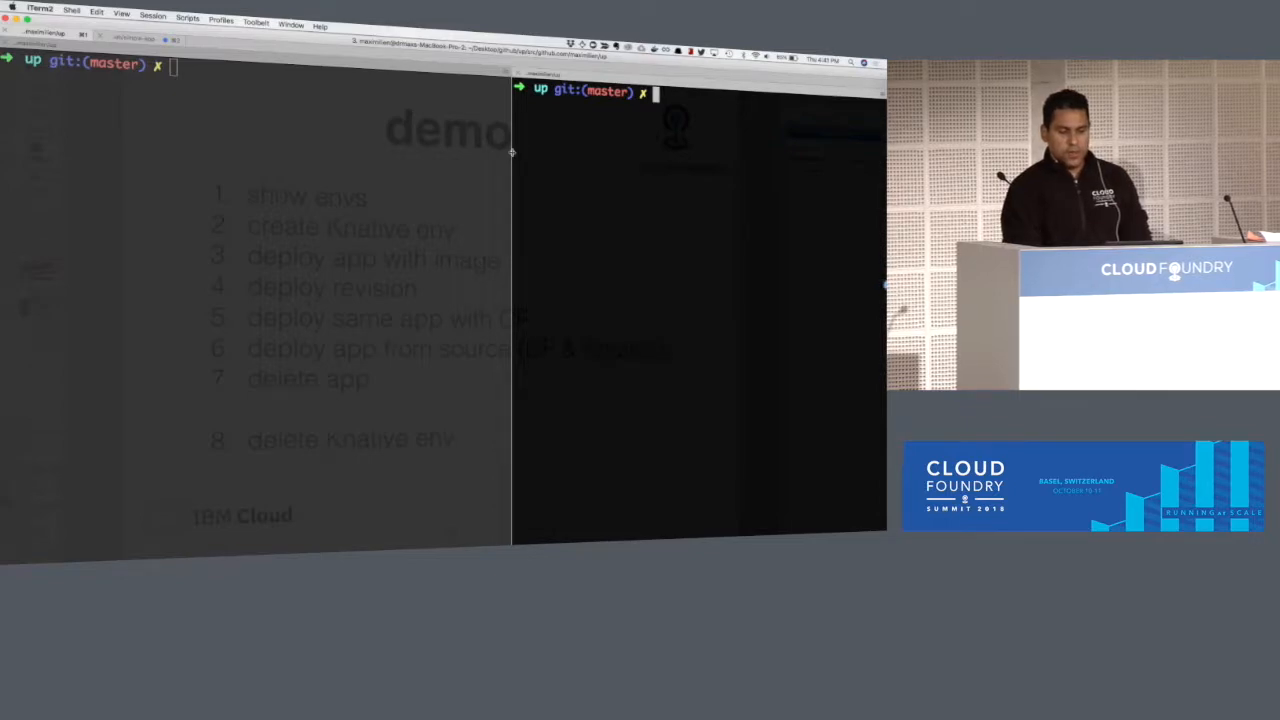
left_click_drag(510, 153, 575, 150)
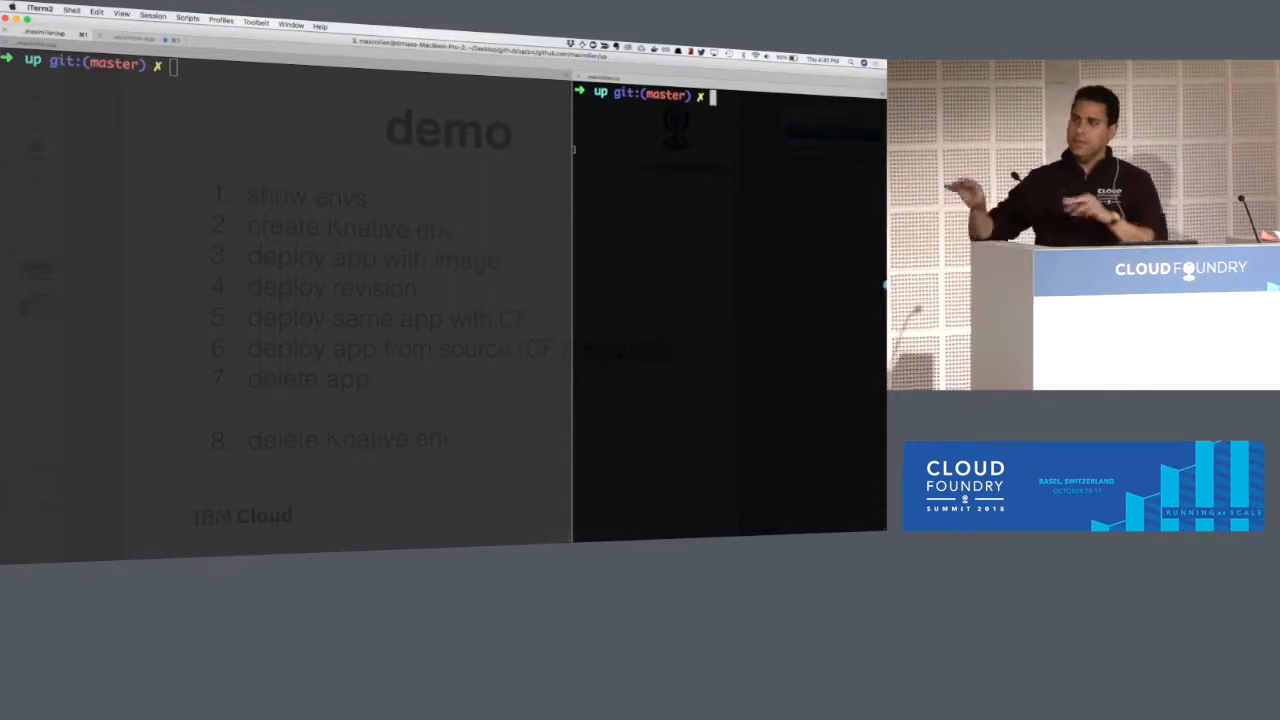
left_click(277, 211)
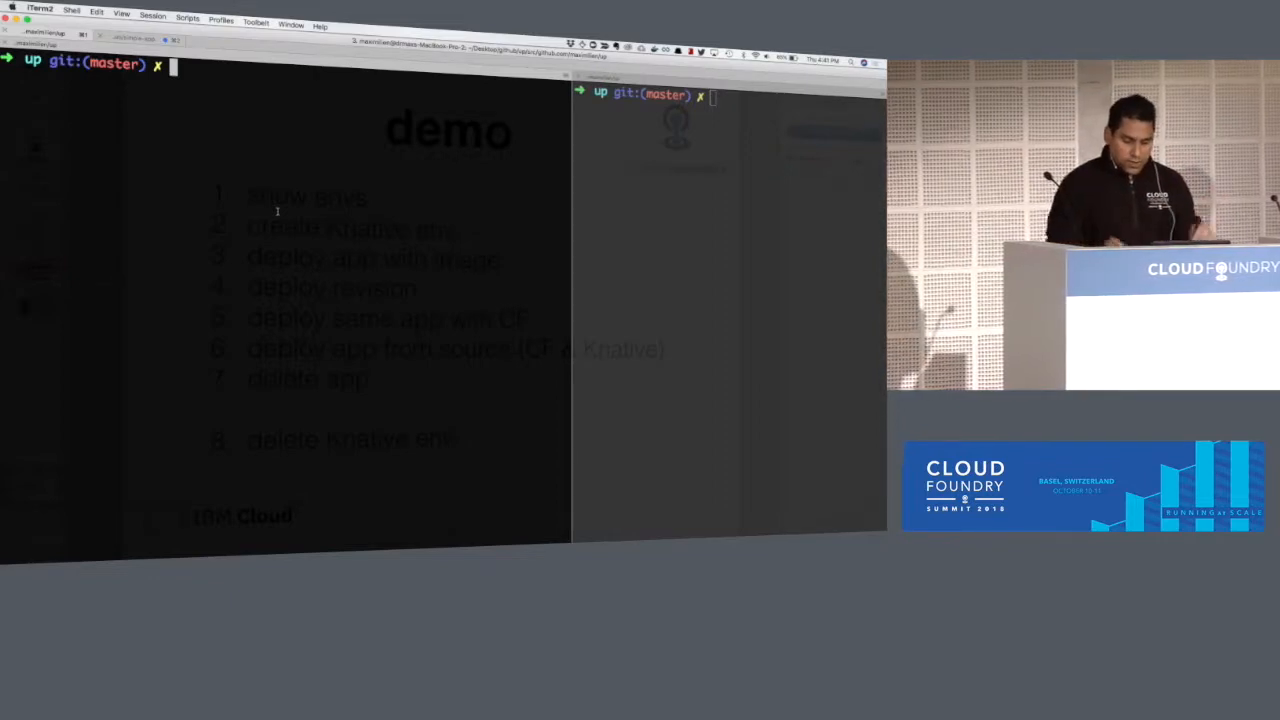
type("up")
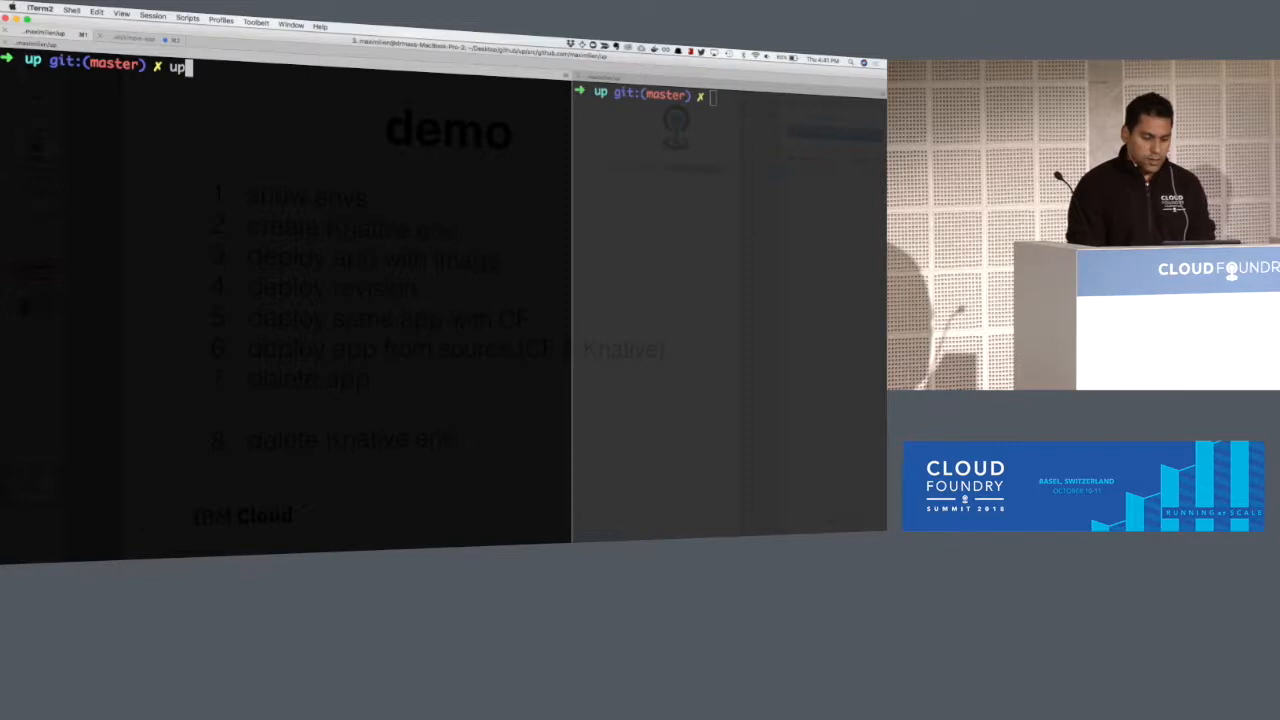
type(" envs")
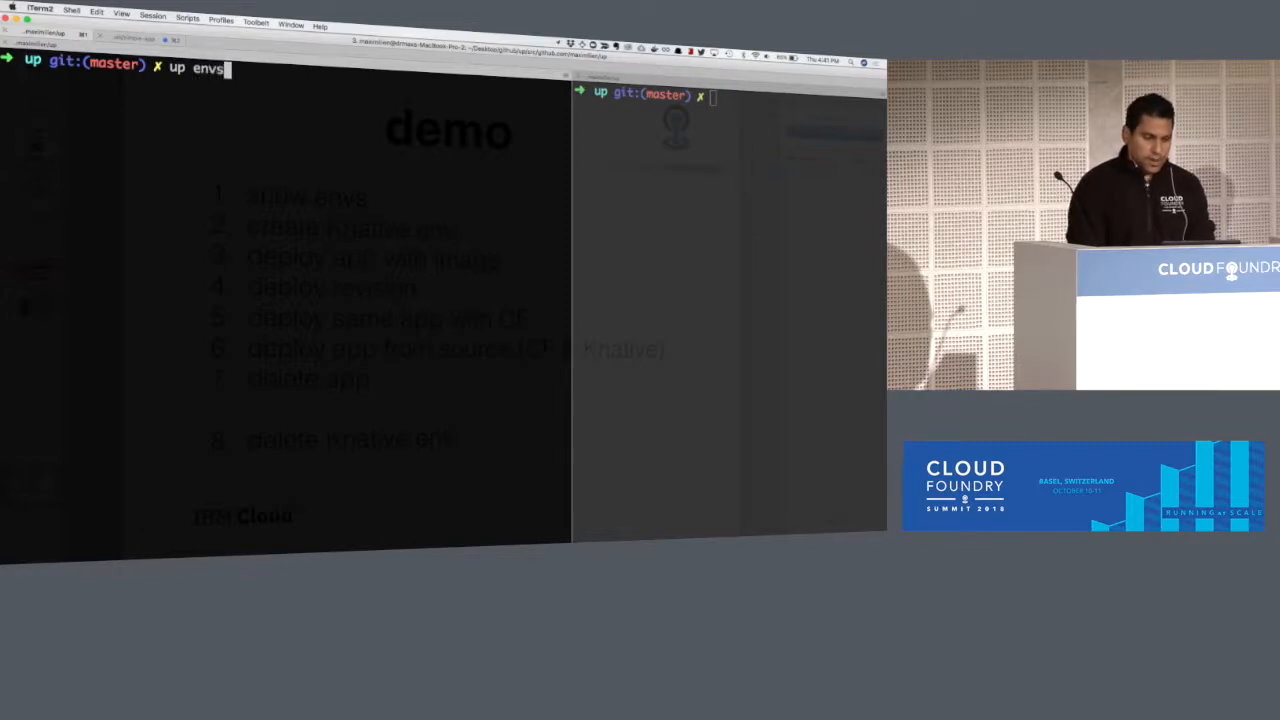
- Run 'up envs' to list knative-test, knative-demo and cf-test with their URLs
key("Return")
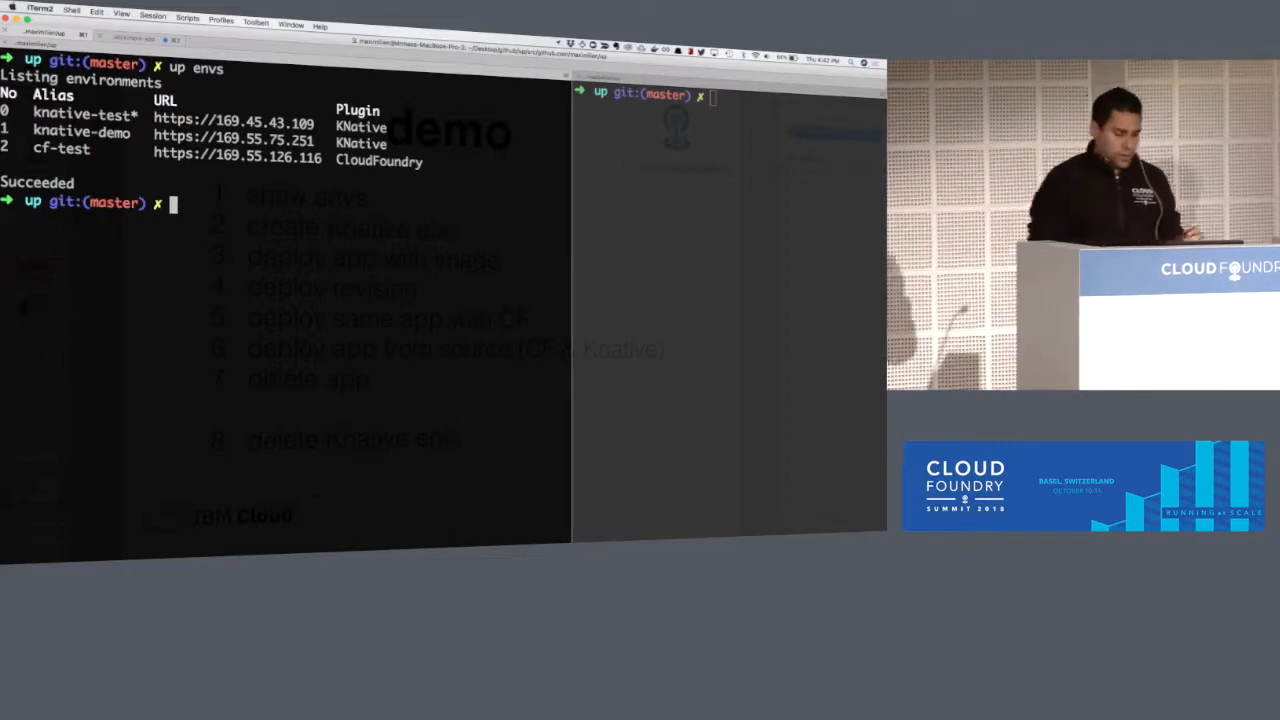
type("up apps")
- Run 'up apps', then 'up set env 1' to make knative-demo current
key("Return")
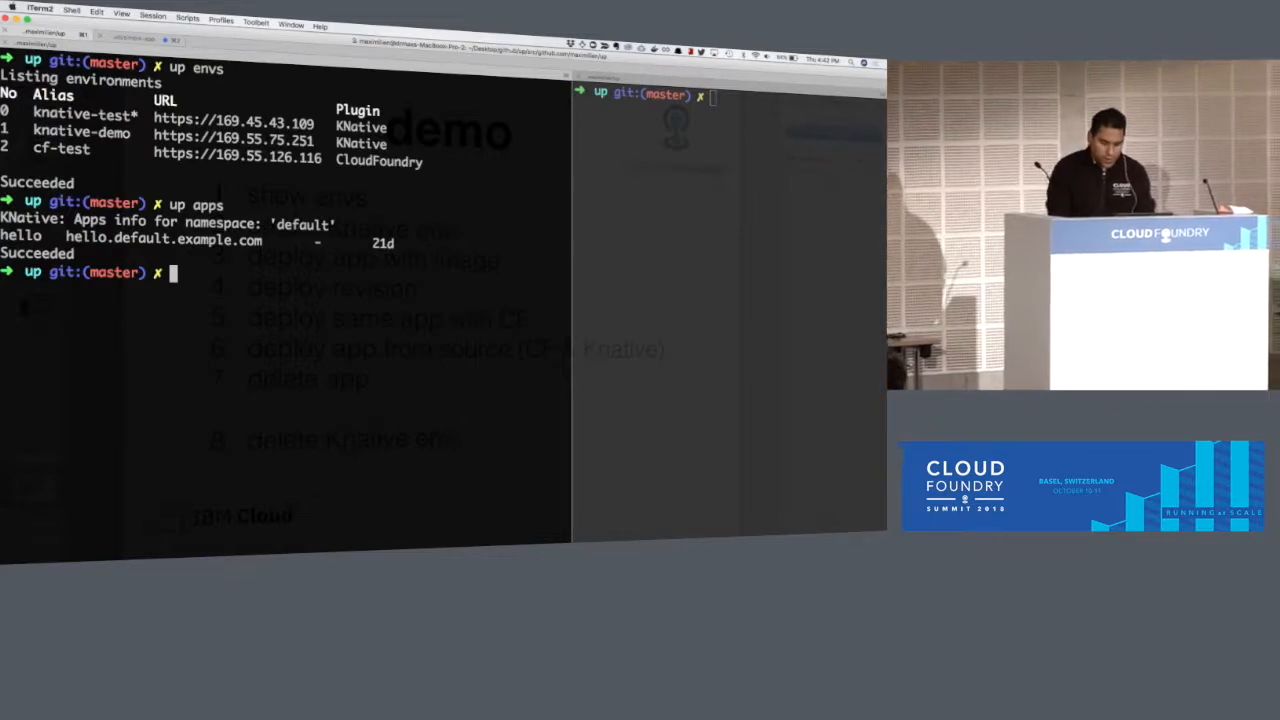
type("up ")
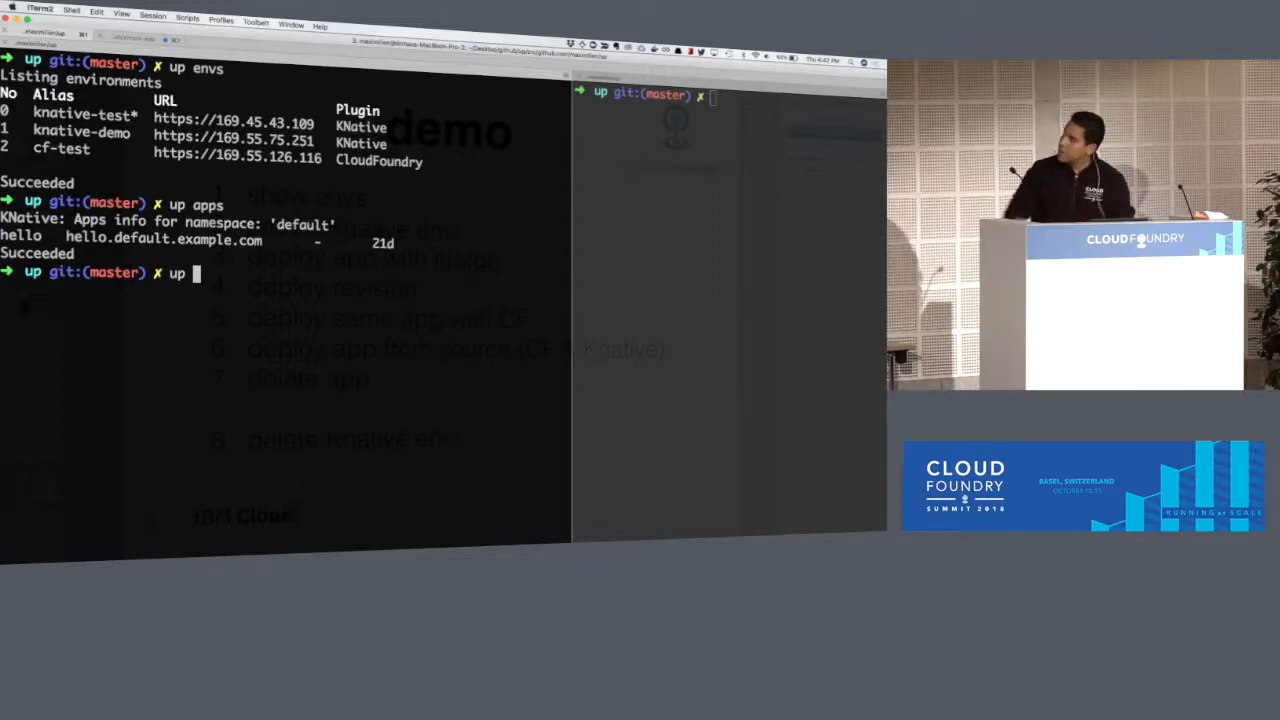
type("set env ")
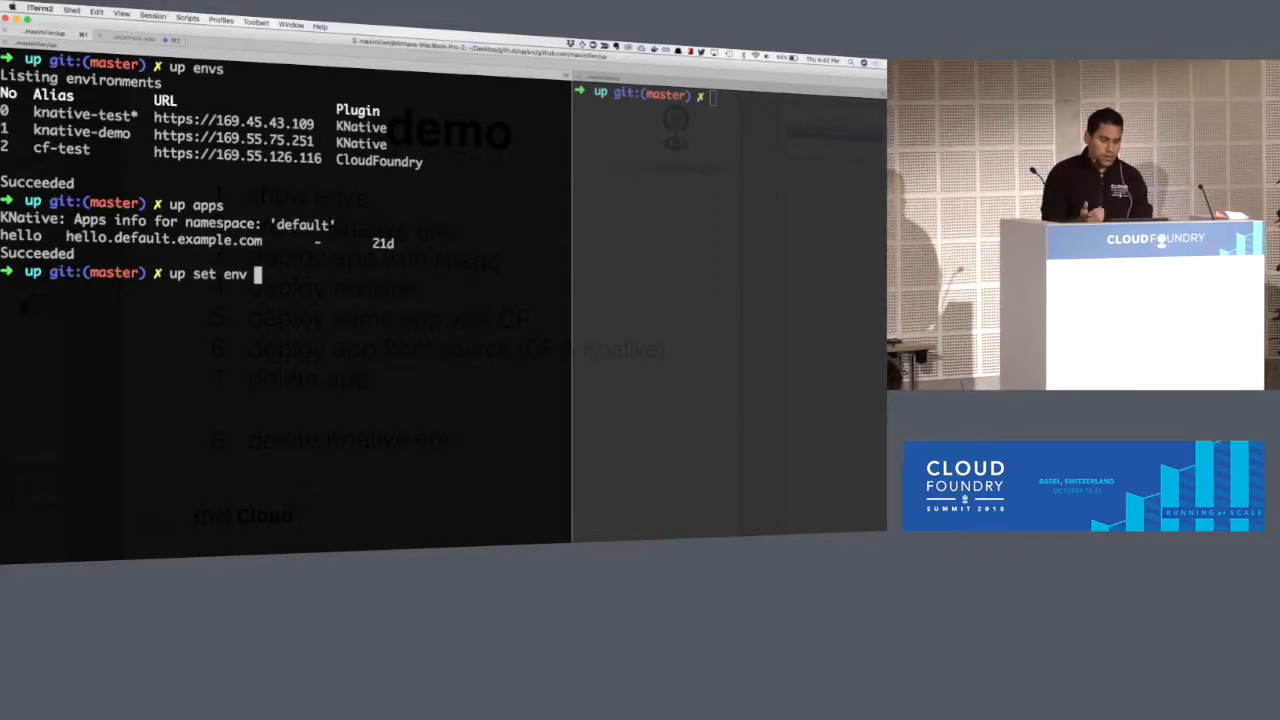
type("1")
key("Return")
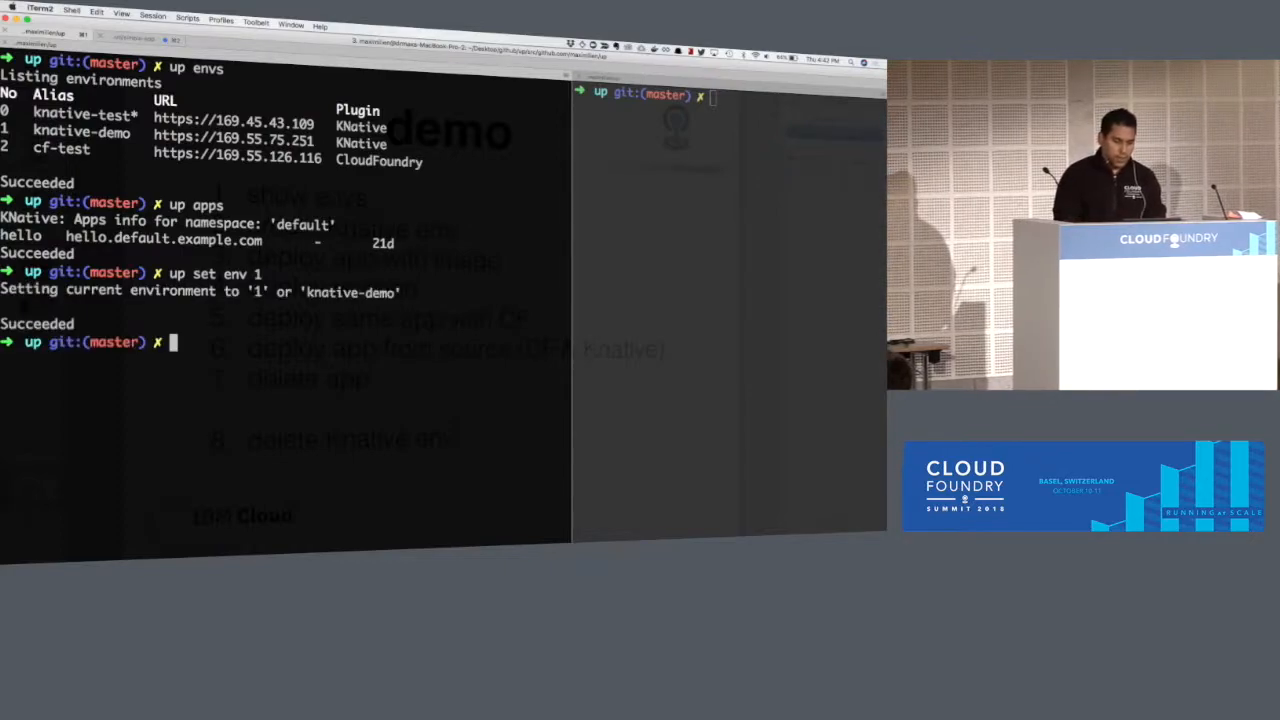
type("up apps")
- List knative-demo's apps, then run 'up delete app rnic' to remove rnic
key("Return")
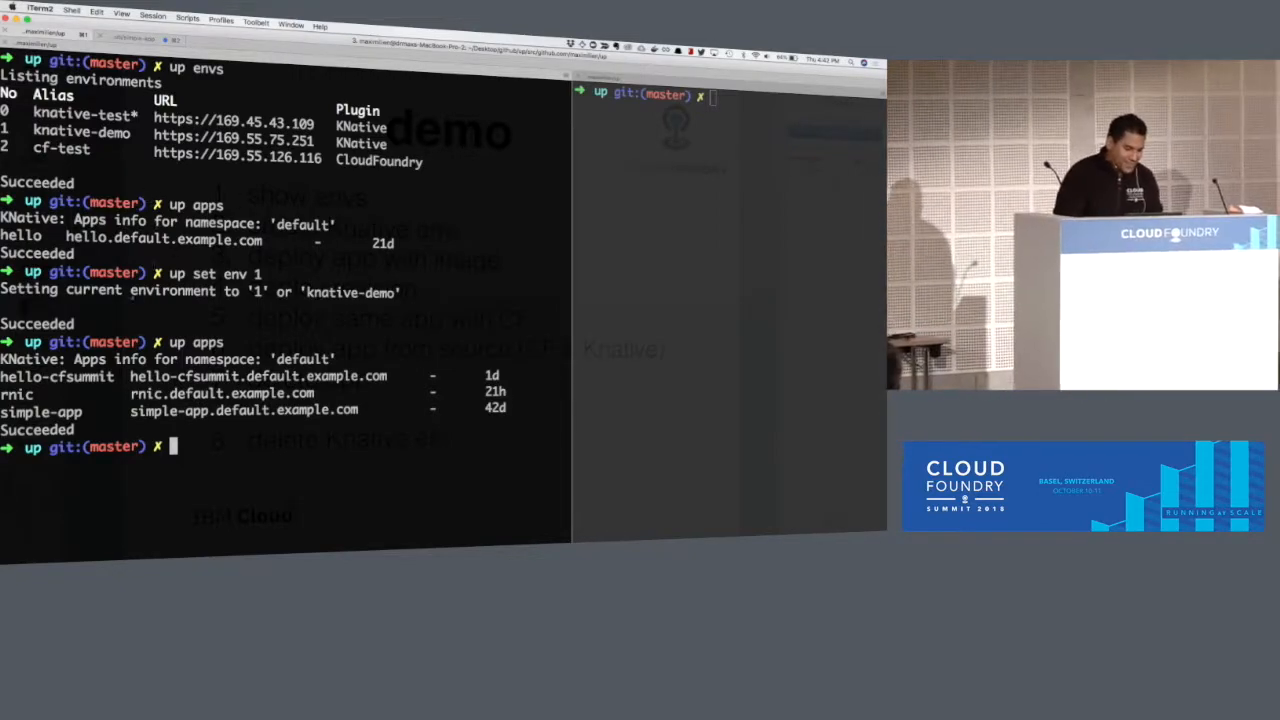
double_click(16, 394)
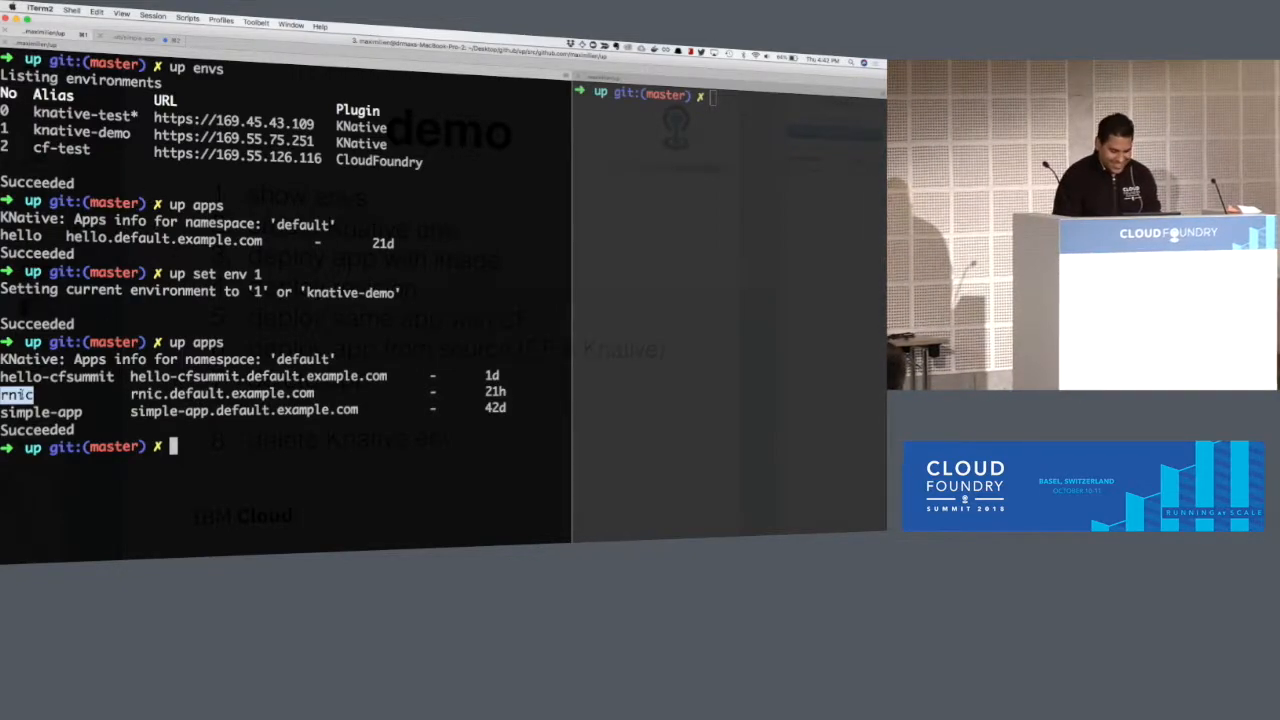
type("up delete c")
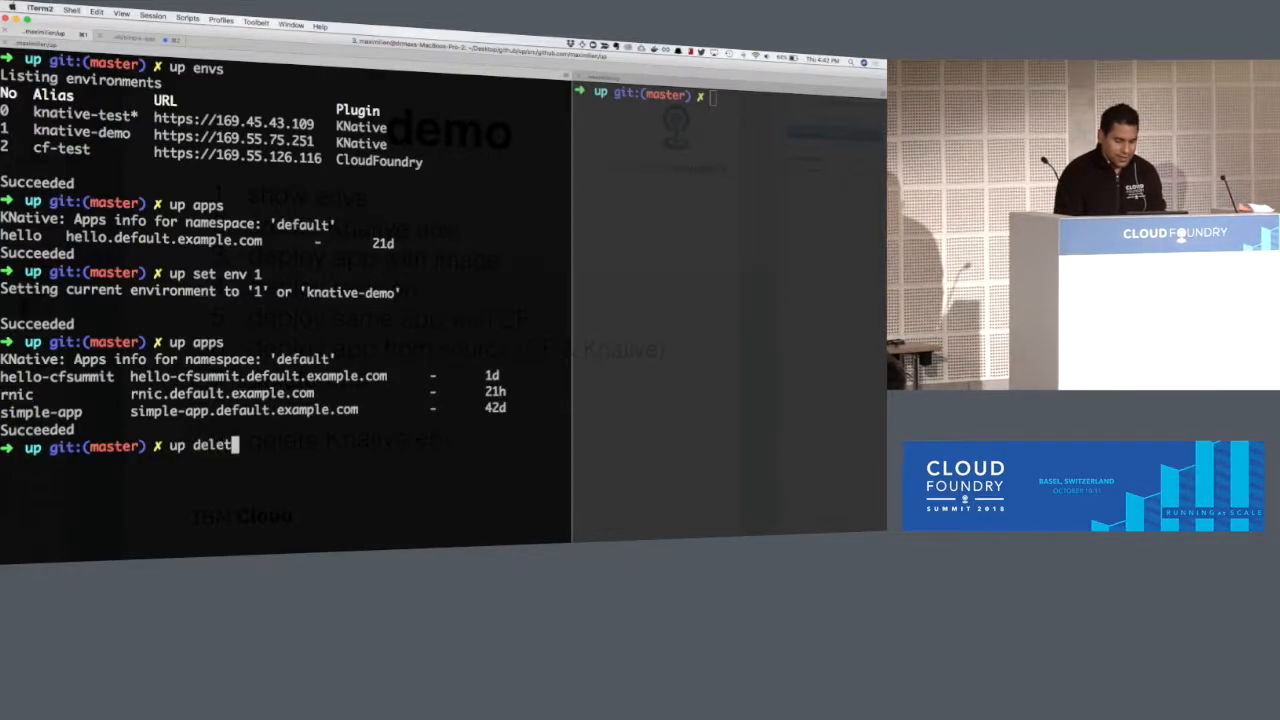
type("pp")
key("BackSpace")
key("BackSpace")
key("BackSpace")
type("app rnic")
key("Return")
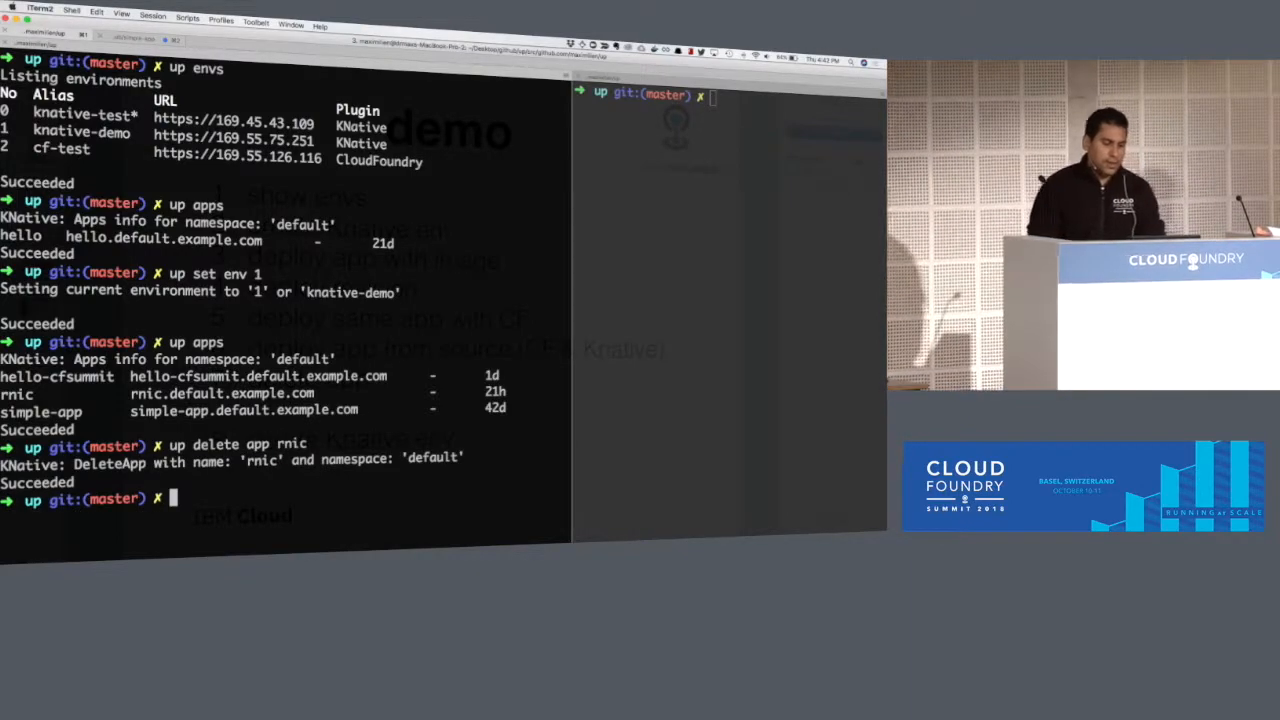
type("up apps")
- Run 'up apps' again, showing only hello-cfsummit and simple-app remain
key("Return")
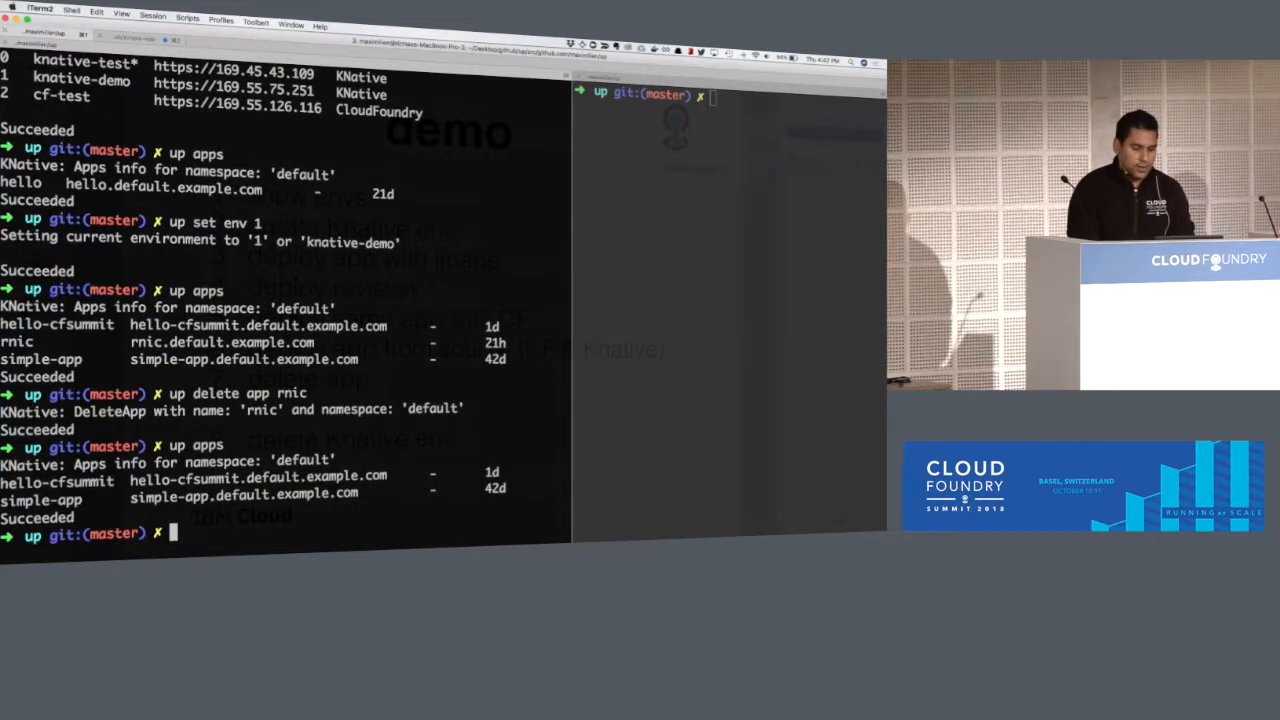
type("up")
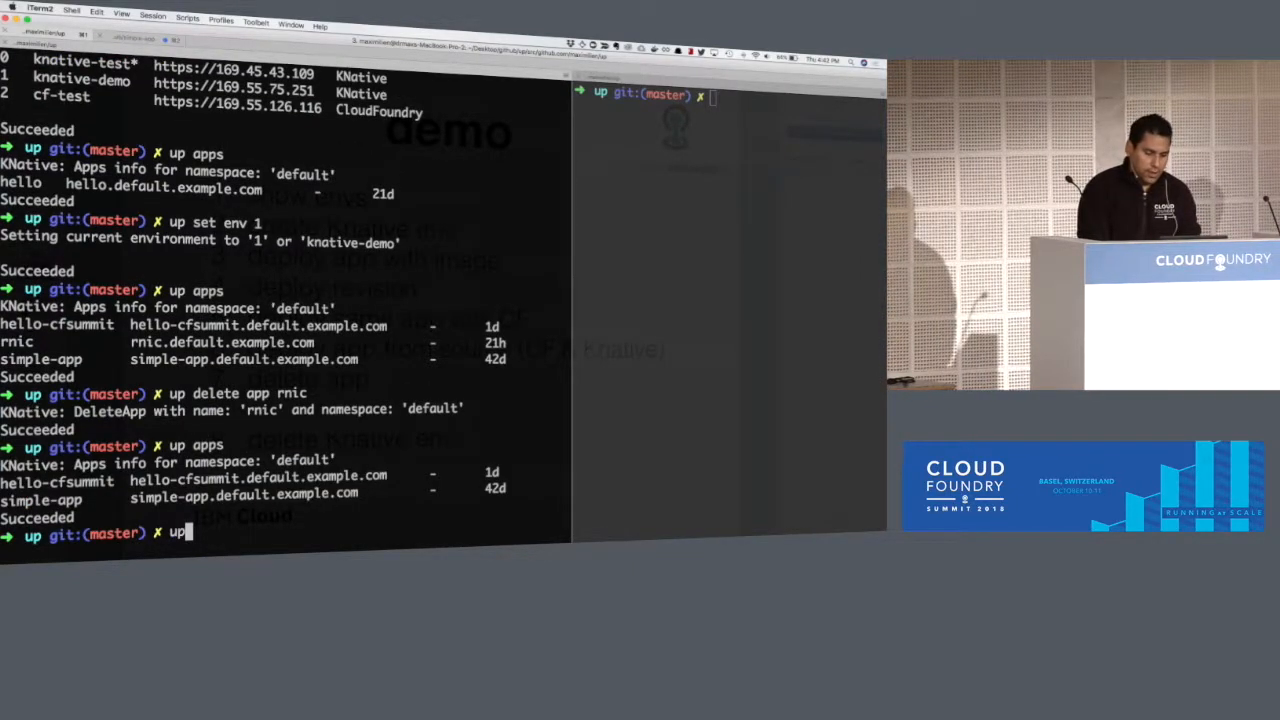